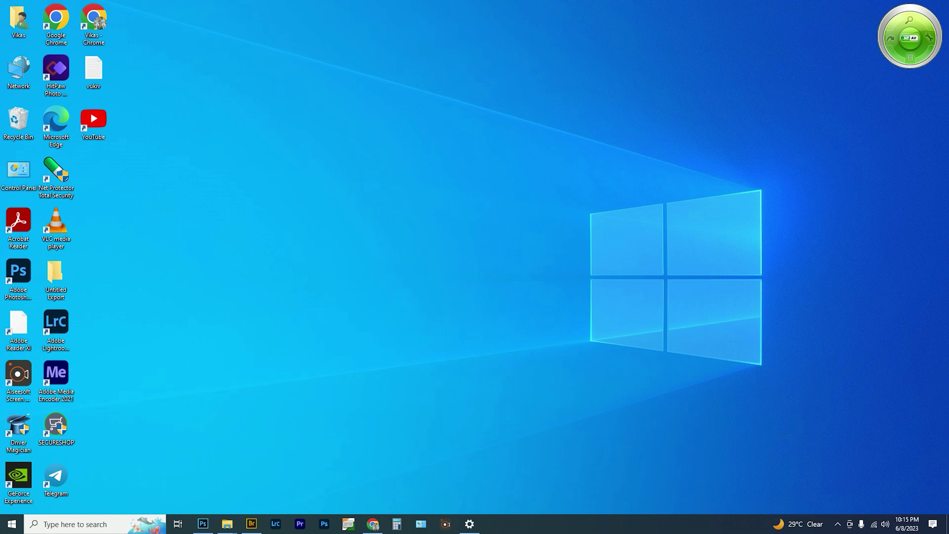
# - Bring the blank, guide-divided demo copy spread forward with the Move tool active, zoomed in
pyautogui.click(203, 523)
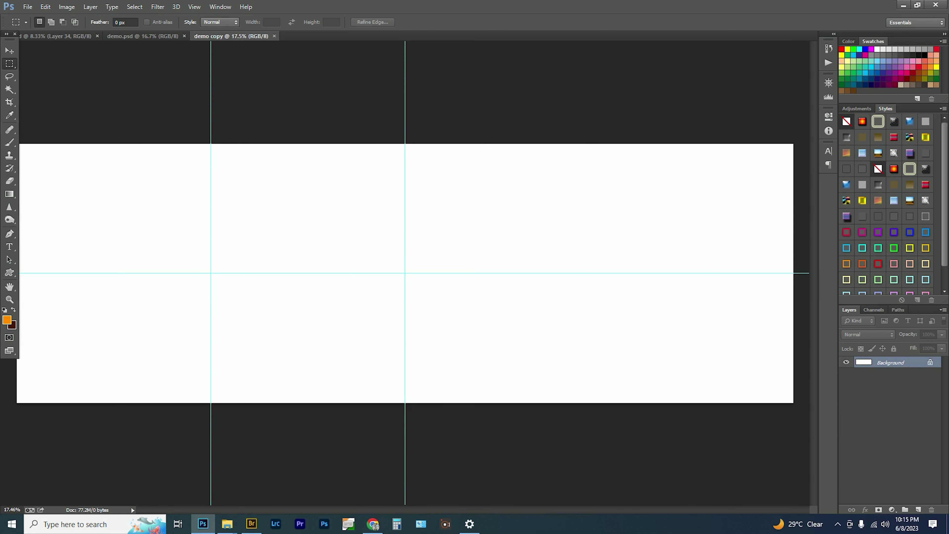
pyautogui.press('v')
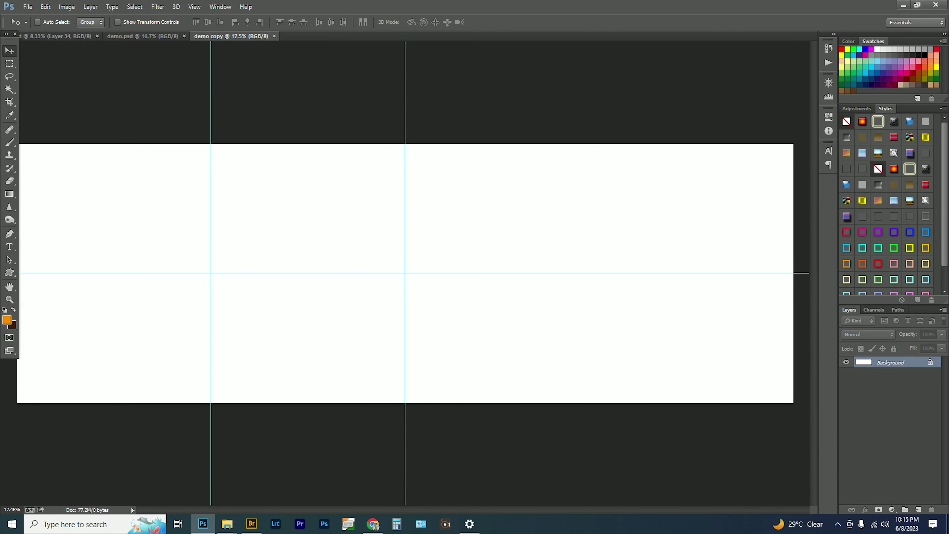
pyautogui.scroll(1, 356, 312)
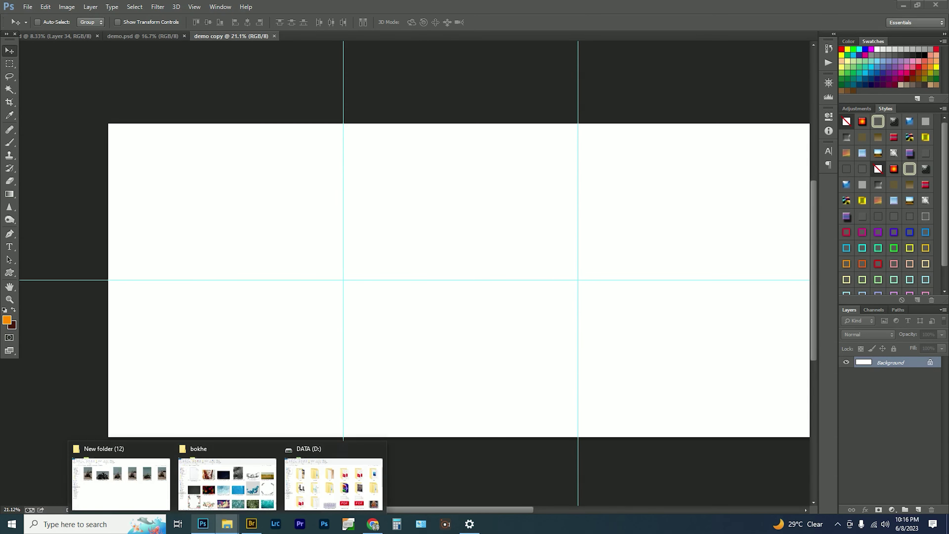
# - Drag pexels-spora-weddings-16129027 from New folder (12) into Photoshop to open it as a document
pyautogui.click(121, 477)
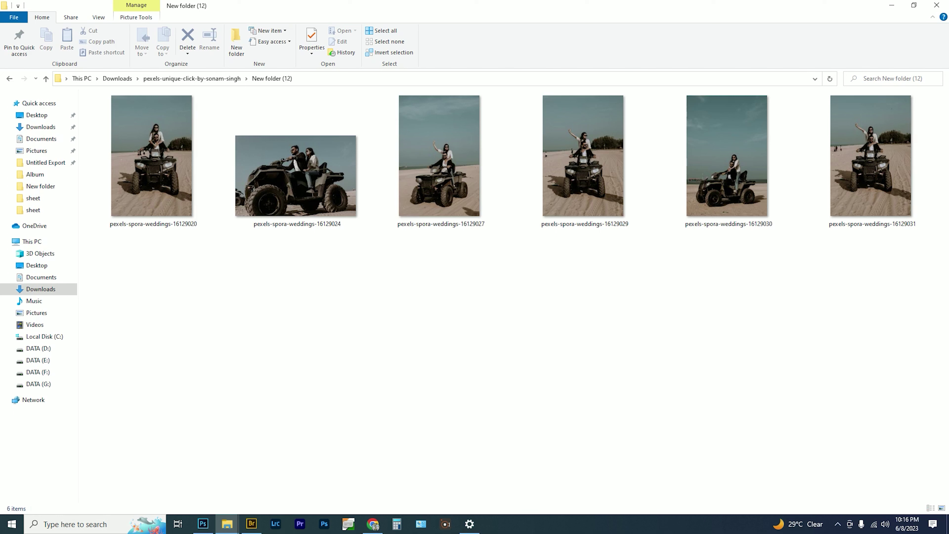
pyautogui.click(152, 155)
pyautogui.moveTo(439, 179); pyautogui.dragTo(422, 316)
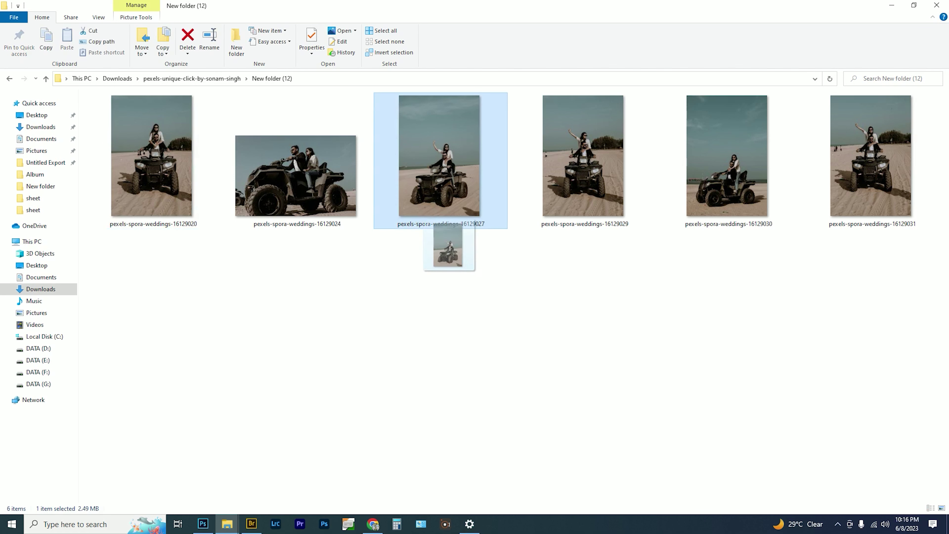
pyautogui.hotkey('alt', 'Tab')
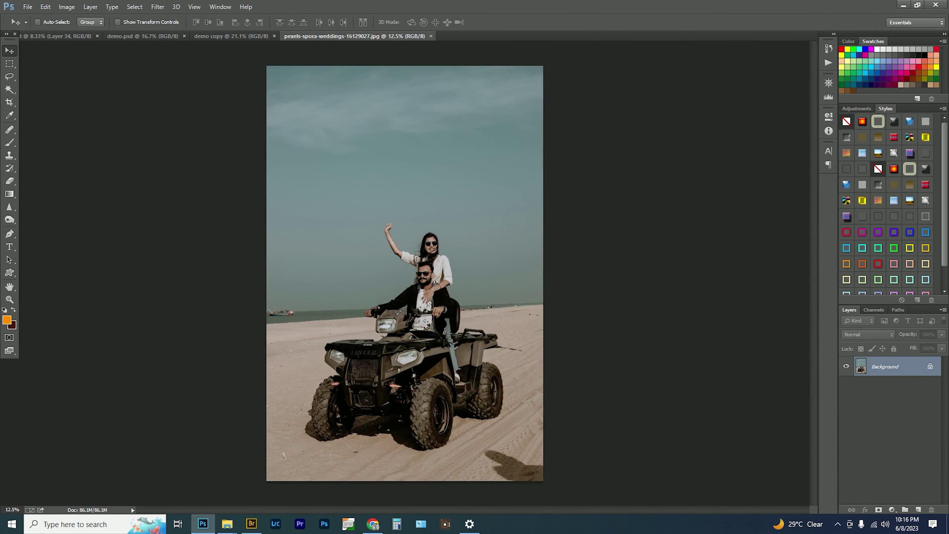
# - Copy the whole 16129027 ATV photo, close it, and paste it into the demo copy spread
pyautogui.hotkey('ctrl', 'a')
pyautogui.hotkey('ctrl', 'w')
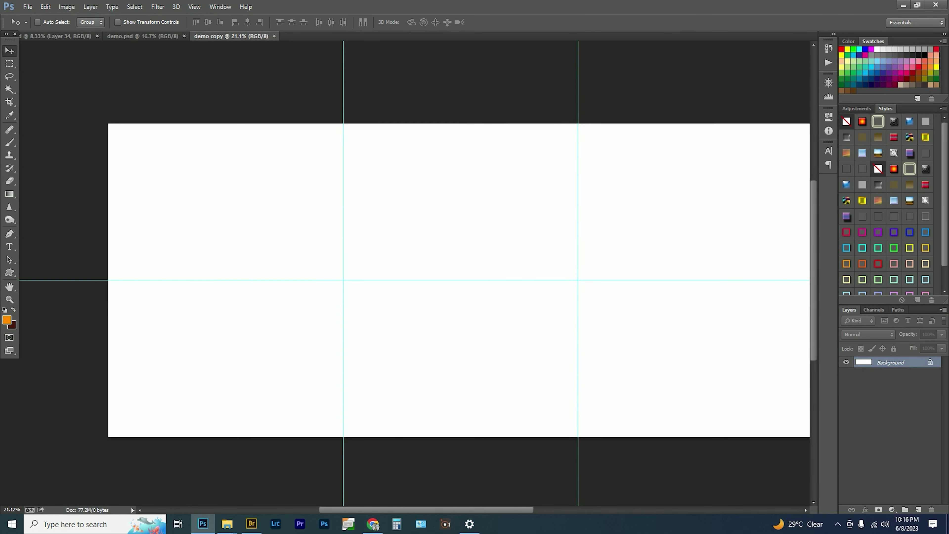
pyautogui.hotkey('ctrl', 'v')
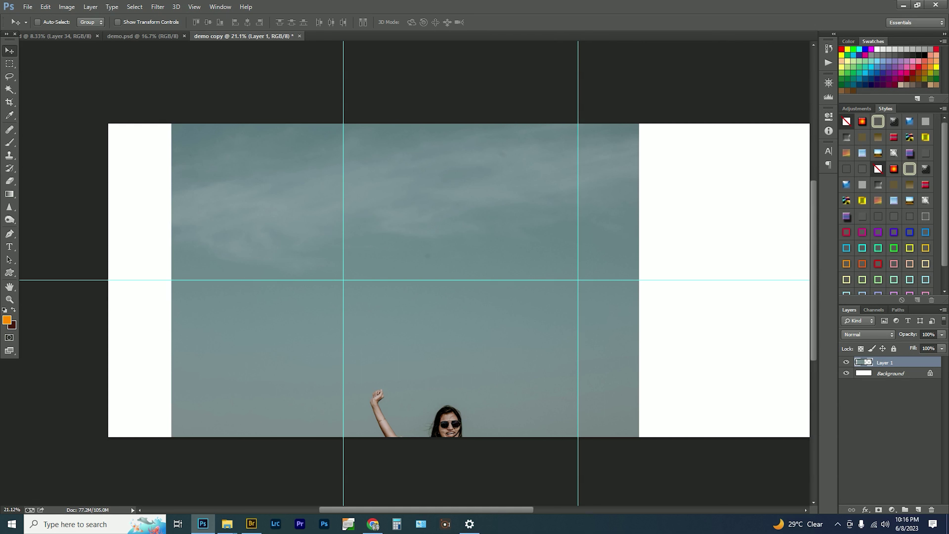
# - Scale the pasted photo to page height inside the middle section between the guides
pyautogui.hotkey('ctrl', 't')
pyautogui.moveTo(639, 124)
pyautogui.mouseDown()
pyautogui.moveTo(532, 120)
pyautogui.moveTo(533, 99)
pyautogui.mouseUp()
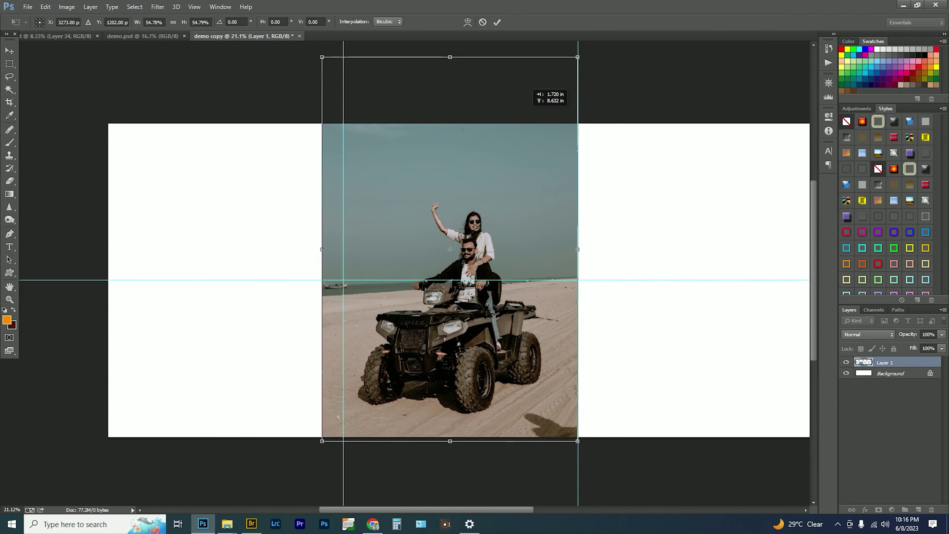
pyautogui.moveTo(322, 52); pyautogui.dragTo(349, 92)
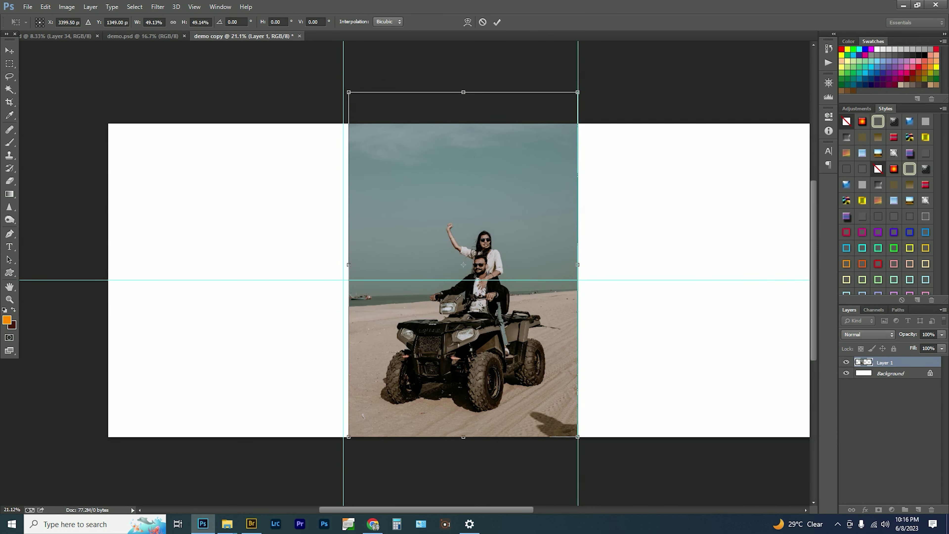
pyautogui.press('Return')
pyautogui.scroll(2, 504, 338)
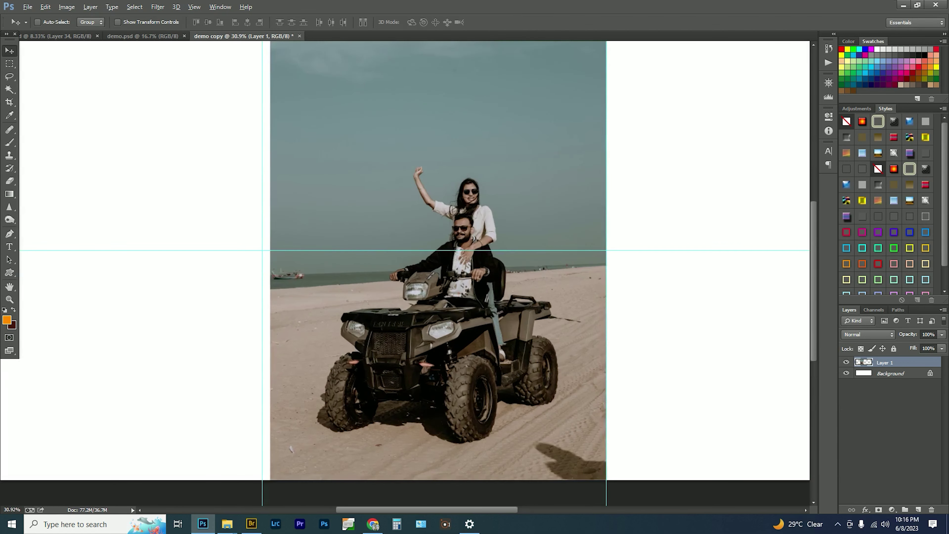
pyautogui.scroll(2, 504, 338)
pyautogui.scroll(1, 414, 276)
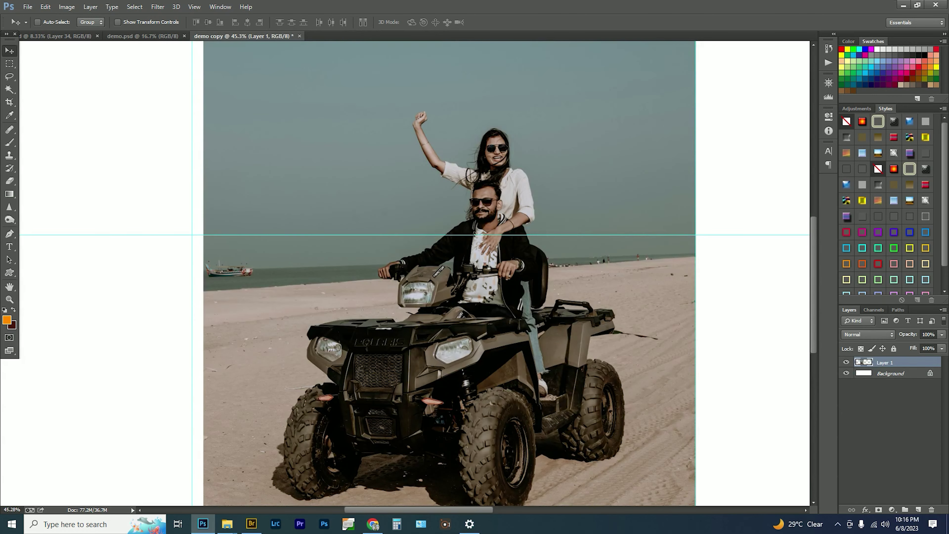
pyautogui.scroll(-5, 223, 297)
# - Paste a second ATV photo and scale it to fill the left section at full page height
pyautogui.hotkey('ctrl', 'v')
pyautogui.hotkey('ctrl', 't')
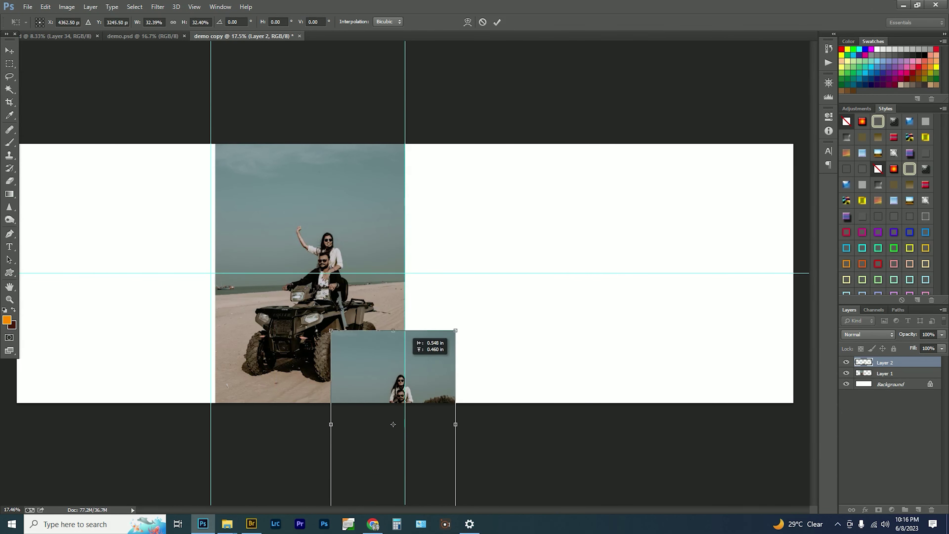
pyautogui.moveTo(98, 188)
pyautogui.mouseDown()
pyautogui.moveTo(98, 233)
pyautogui.moveTo(200, 129)
pyautogui.mouseUp()
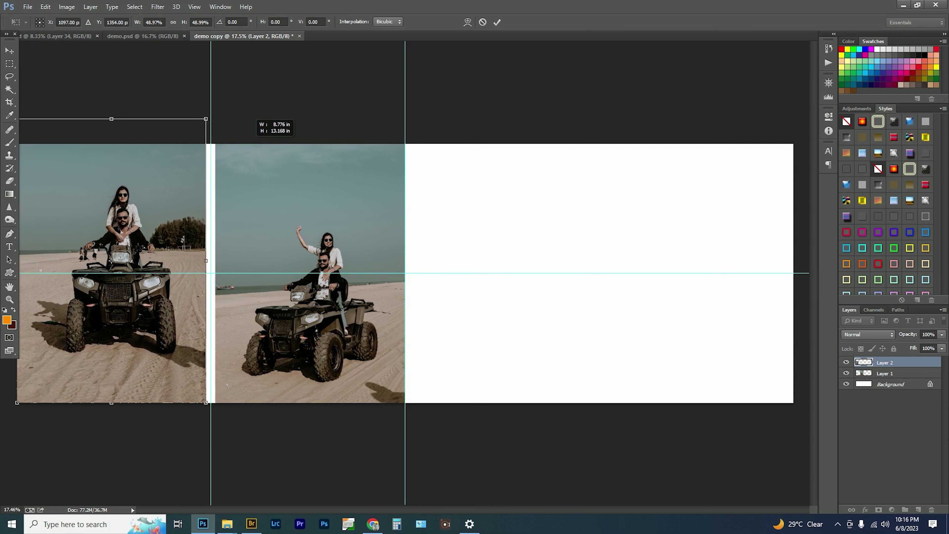
pyautogui.moveTo(200, 128); pyautogui.dragTo(205, 119)
pyautogui.press('Return')
# - Nudge the left photo vertically into line with the page, then bring up the wedding collage document
pyautogui.scroll(1, 411, 272)
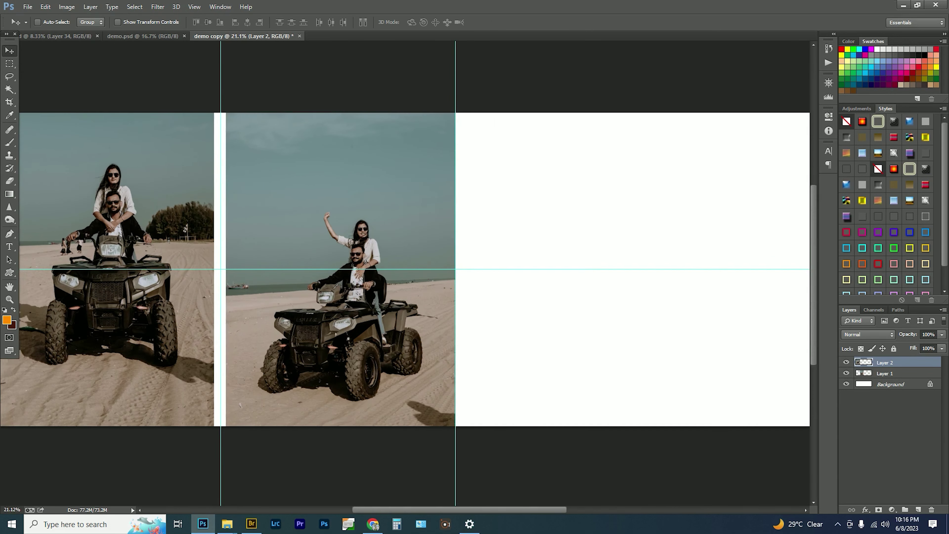
pyautogui.moveTo(304, 305); pyautogui.dragTo(304, 335)
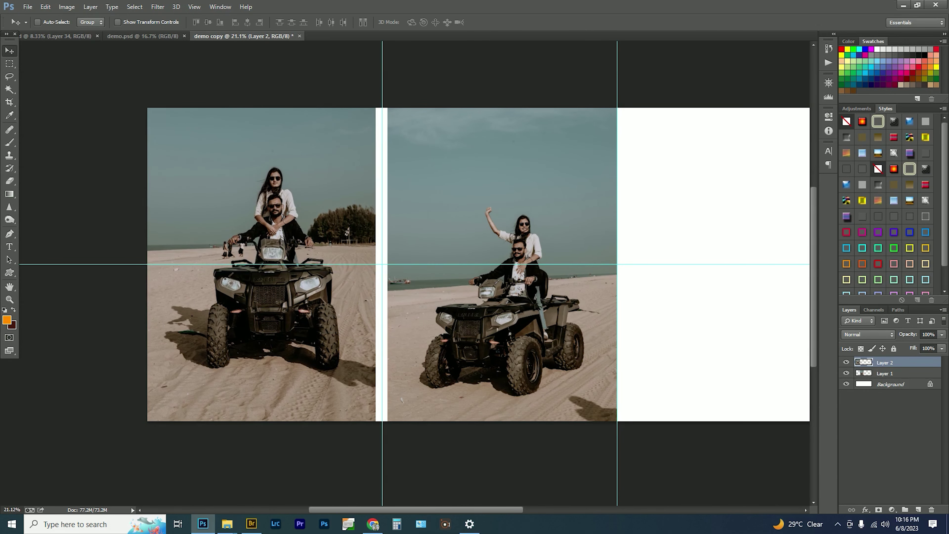
pyautogui.moveTo(304, 335); pyautogui.dragTo(305, 328)
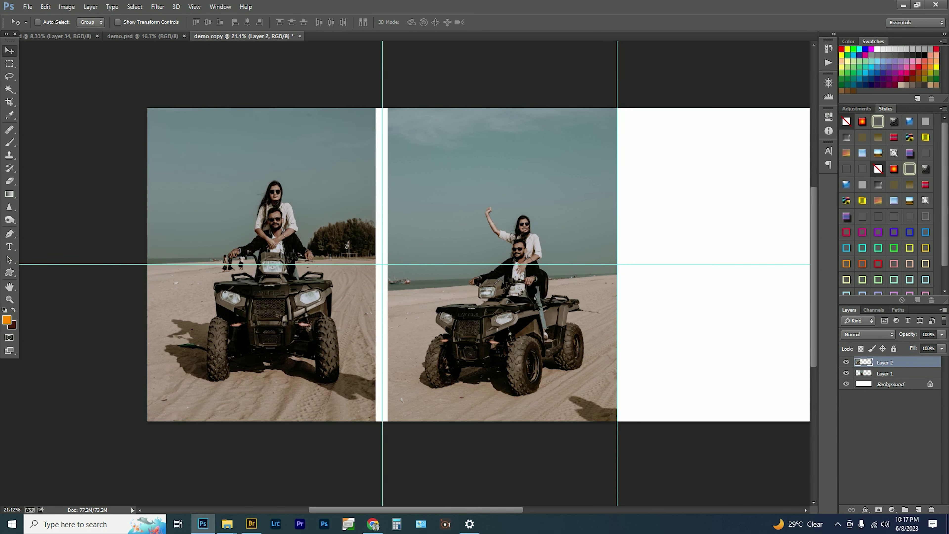
pyautogui.hotkey('ctrl', 'Tab')
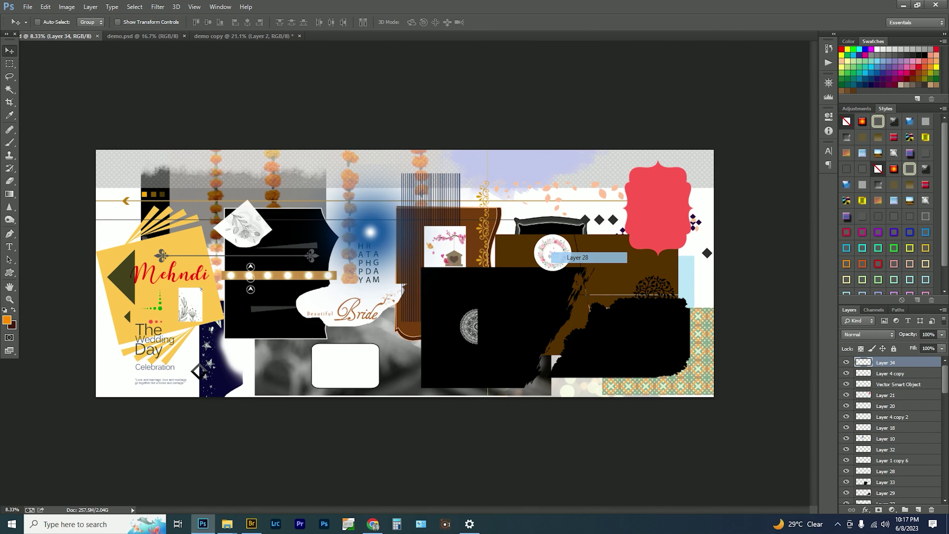
# - Drag the floral circle emblem from the collage onto the spread over the gap between the photos
pyautogui.moveTo(552, 258)
pyautogui.mouseDown()
pyautogui.moveTo(247, 33)
pyautogui.moveTo(373, 273)
pyautogui.moveTo(388, 265)
pyautogui.mouseUp()
pyautogui.hotkey('ctrl', 't')
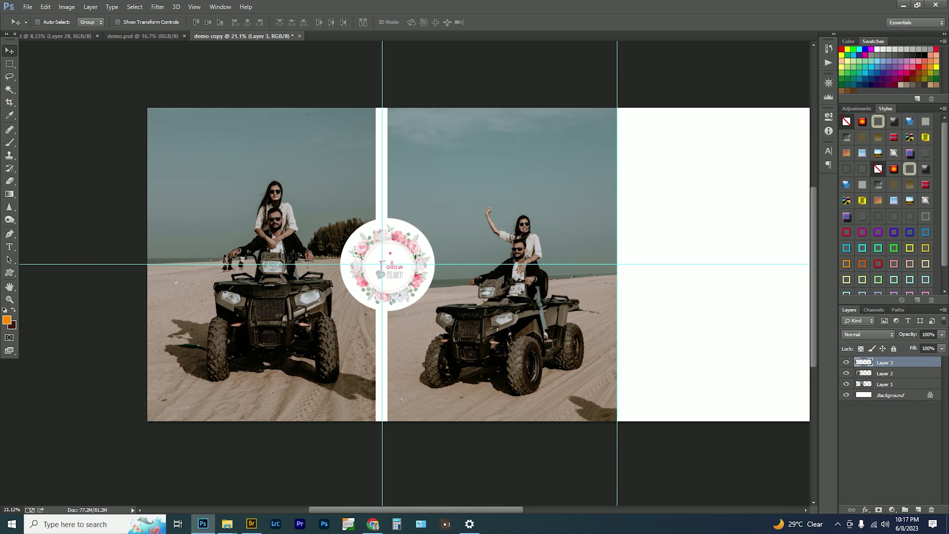
pyautogui.press('Tab')
pyautogui.hotkey('ctrl', '0')
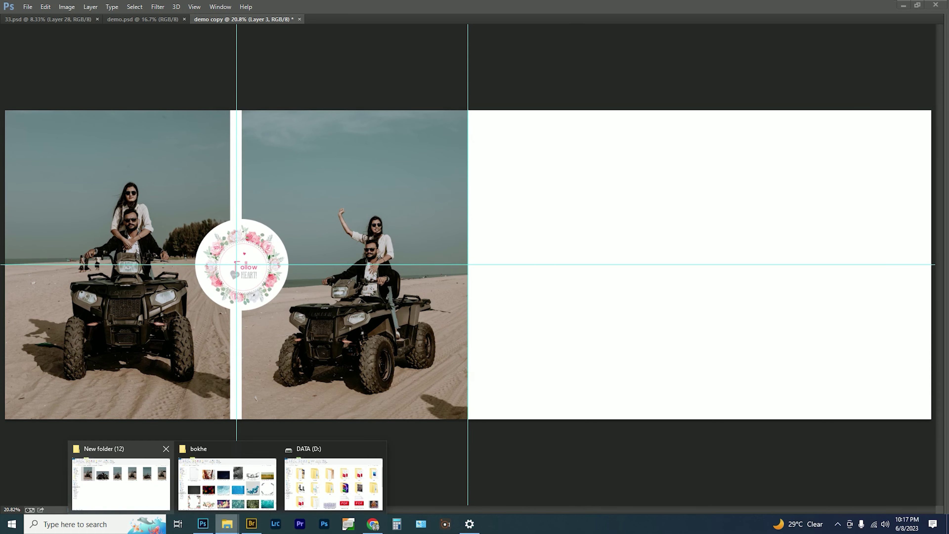
# - Drag photos 16129029, 16129030 and 16129031 from the ATV folder into the spread
pyautogui.click(121, 484)
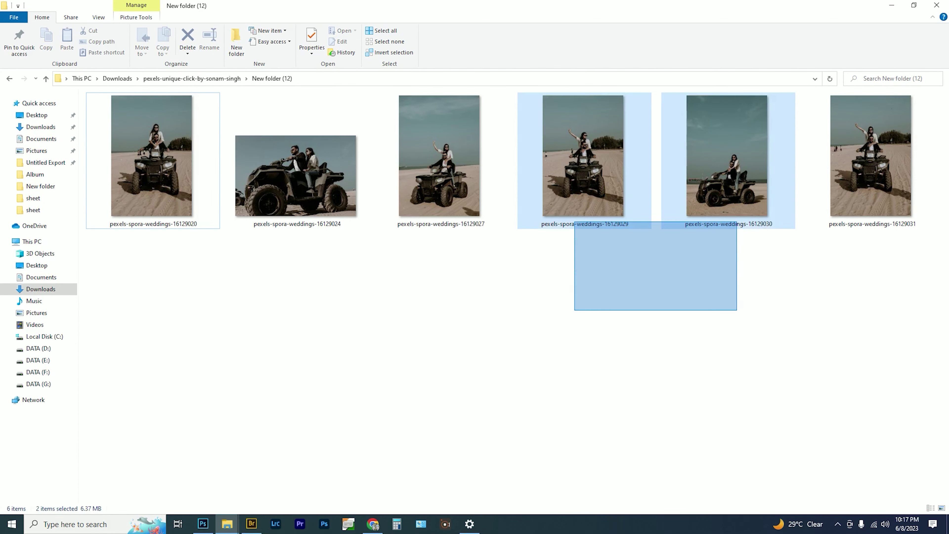
pyautogui.moveTo(574, 311); pyautogui.dragTo(841, 209)
pyautogui.moveTo(872, 161); pyautogui.dragTo(622, 299)
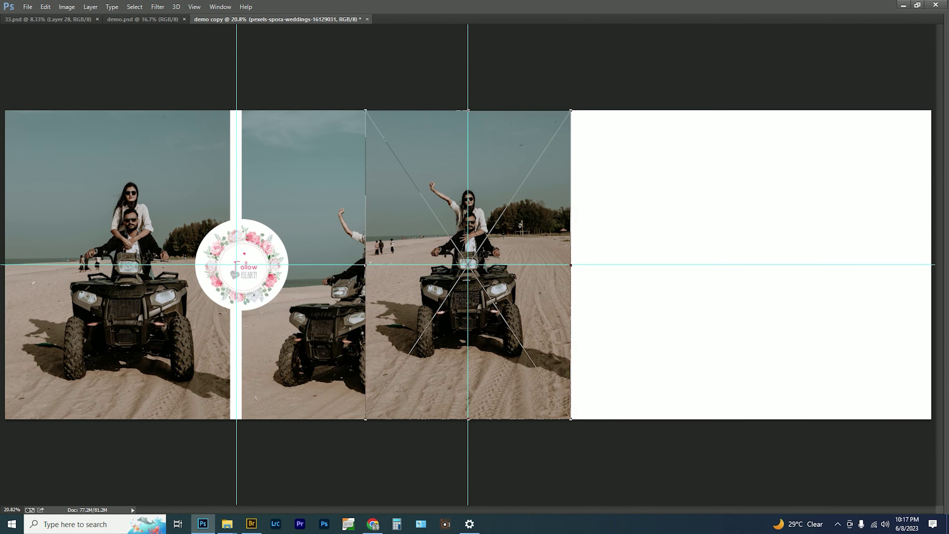
# - Place photo 16129031, shrinking it and moving it onto the right page
pyautogui.press('Return')
pyautogui.press('Return')
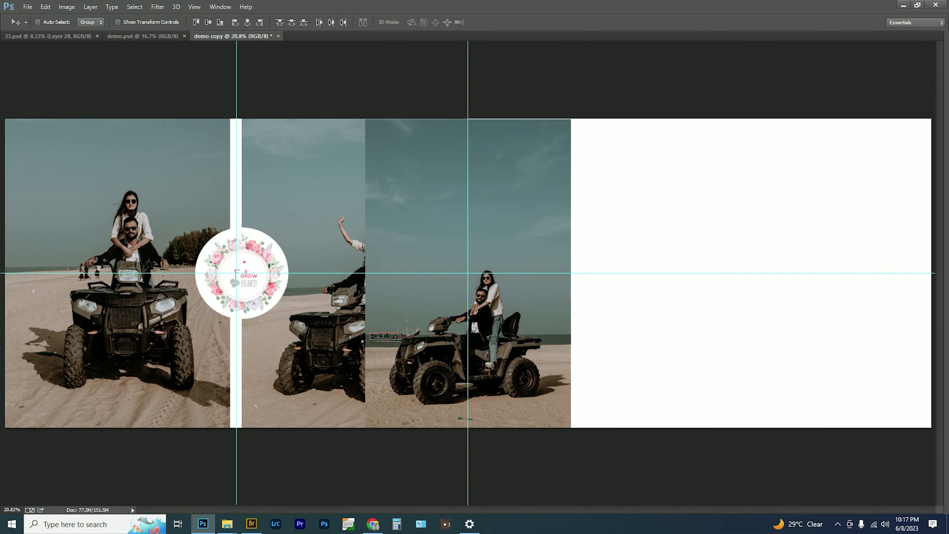
pyautogui.moveTo(571, 118); pyautogui.dragTo(524, 184)
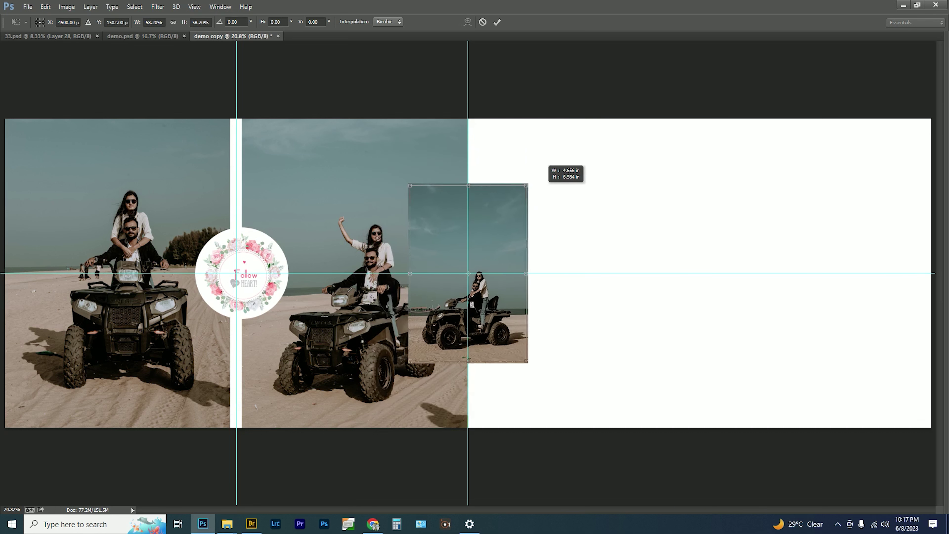
pyautogui.moveTo(483, 226)
pyautogui.mouseDown()
pyautogui.moveTo(745, 227)
pyautogui.moveTo(759, 193)
pyautogui.mouseUp()
pyautogui.moveTo(785, 152); pyautogui.dragTo(769, 176)
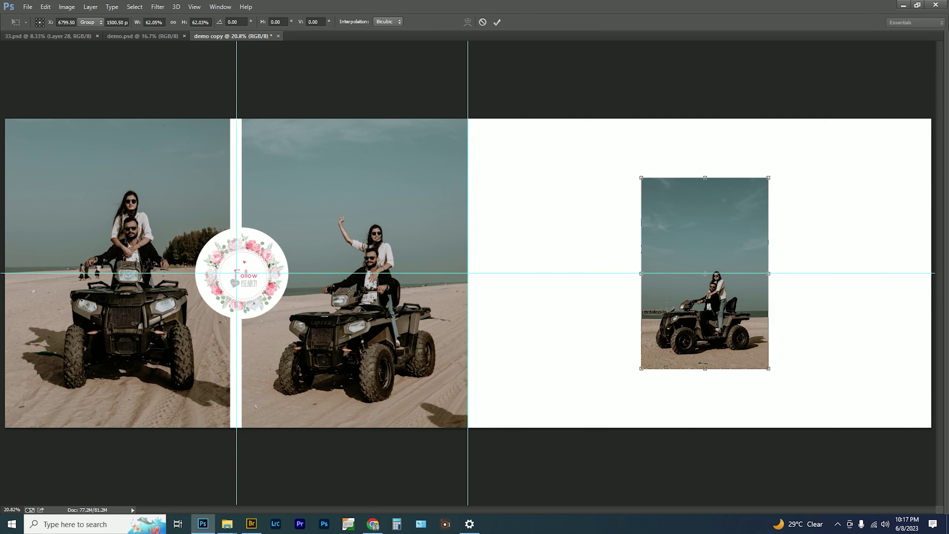
pyautogui.press('Return')
# - Select across the right page and try moving the top photo up-left, then undo it
pyautogui.moveTo(468, 219); pyautogui.dragTo(931, 354)
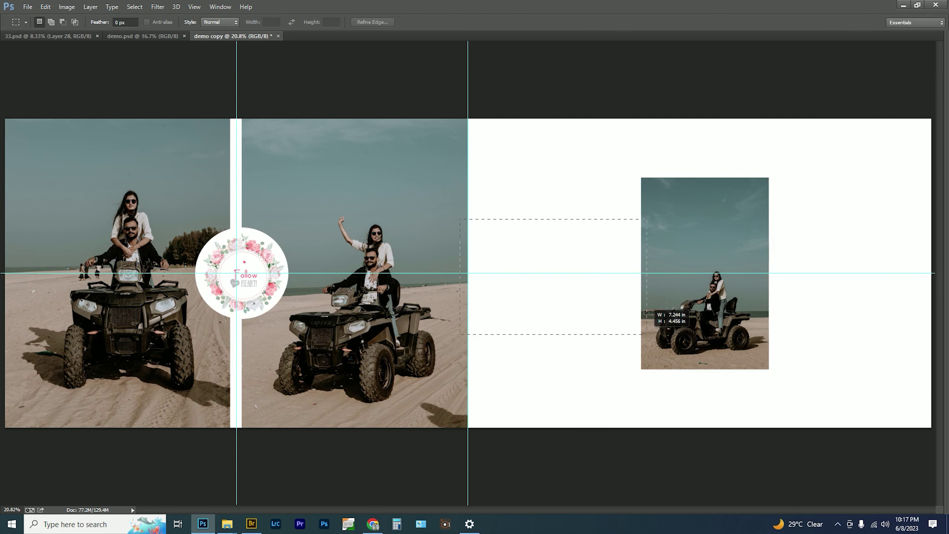
pyautogui.press('v')
pyautogui.press('Tab')
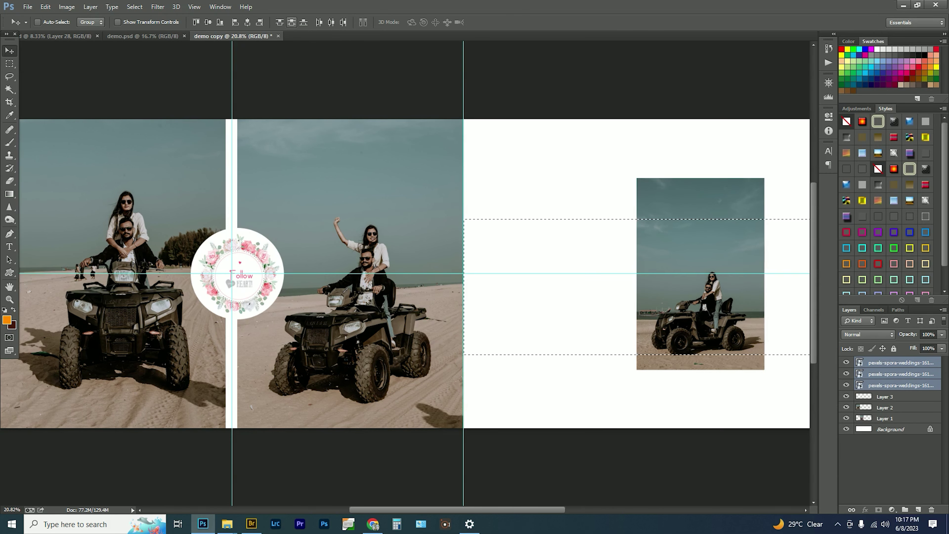
pyautogui.hscroll(5, 411, 273)
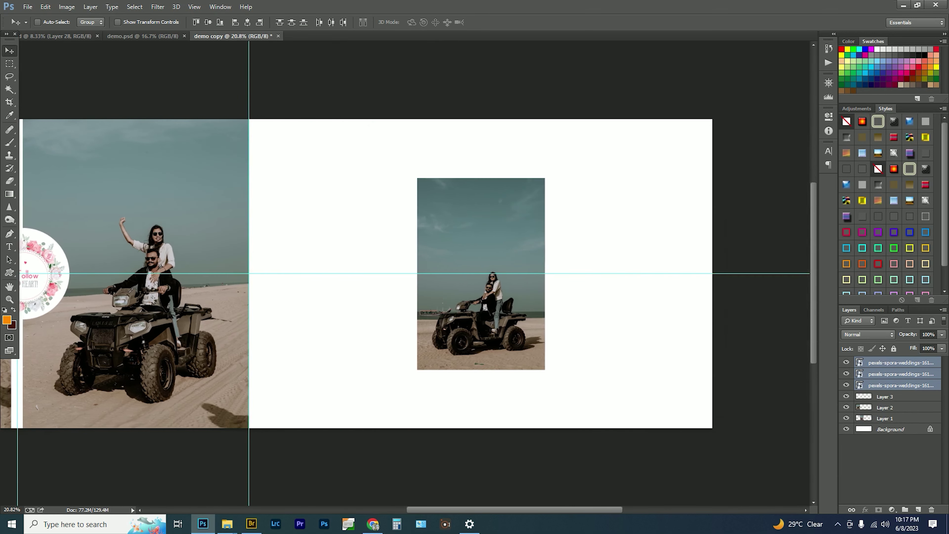
pyautogui.moveTo(482, 235); pyautogui.dragTo(358, 190)
pyautogui.hotkey('ctrl', 'z')
# - Move photo 16129029 to the right page's upper left and the hidden photo to its lower right
pyautogui.rightClick(486, 267)
pyautogui.click(547, 284)
pyautogui.moveTo(508, 264); pyautogui.dragTo(374, 206)
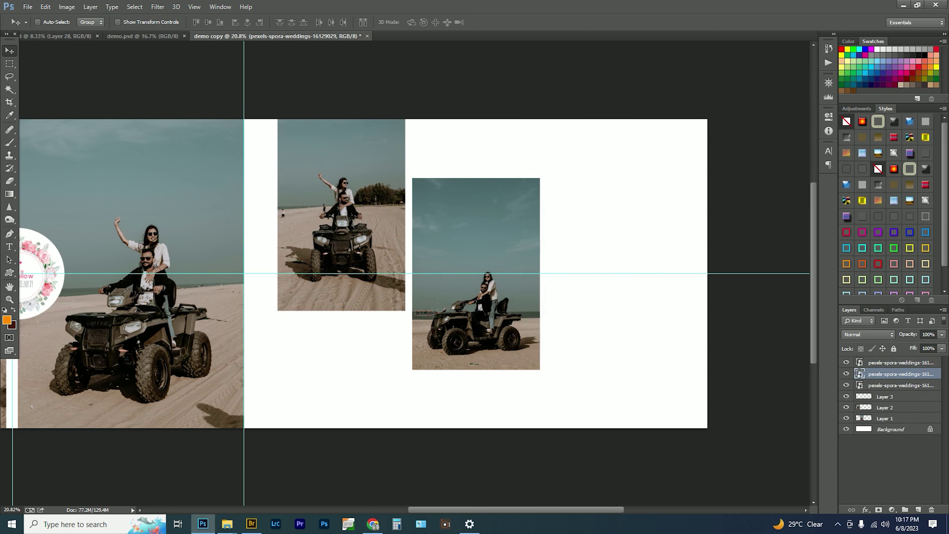
pyautogui.rightClick(501, 258)
pyautogui.click(524, 273)
pyautogui.moveTo(519, 262)
pyautogui.mouseDown()
pyautogui.moveTo(659, 320)
pyautogui.moveTo(655, 303)
pyautogui.mouseUp()
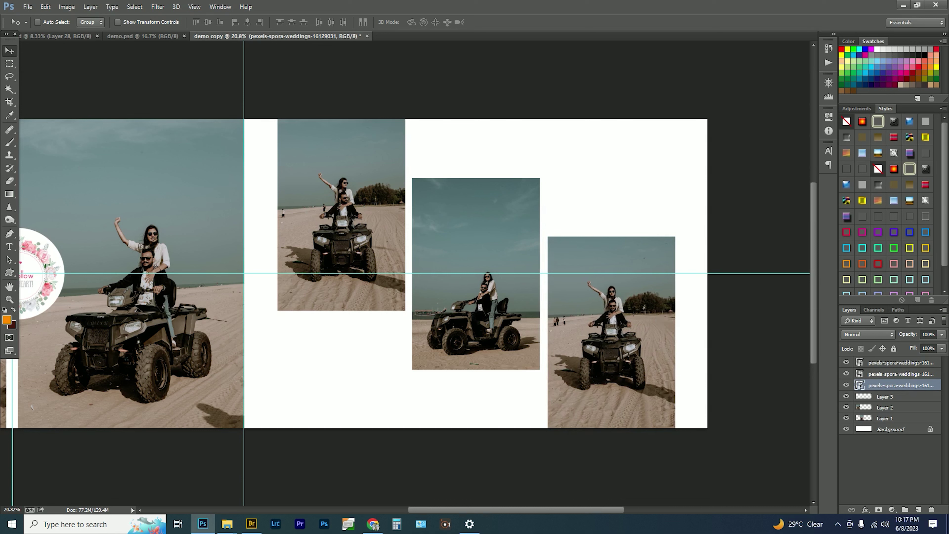
# - Check the three staggered photos together with a transform, then target the first photo's layer
pyautogui.rightClick(339, 273)
pyautogui.keyDown('shift'); pyautogui.click(374, 278); pyautogui.keyUp('shift')
pyautogui.hotkey('ctrl', 't')
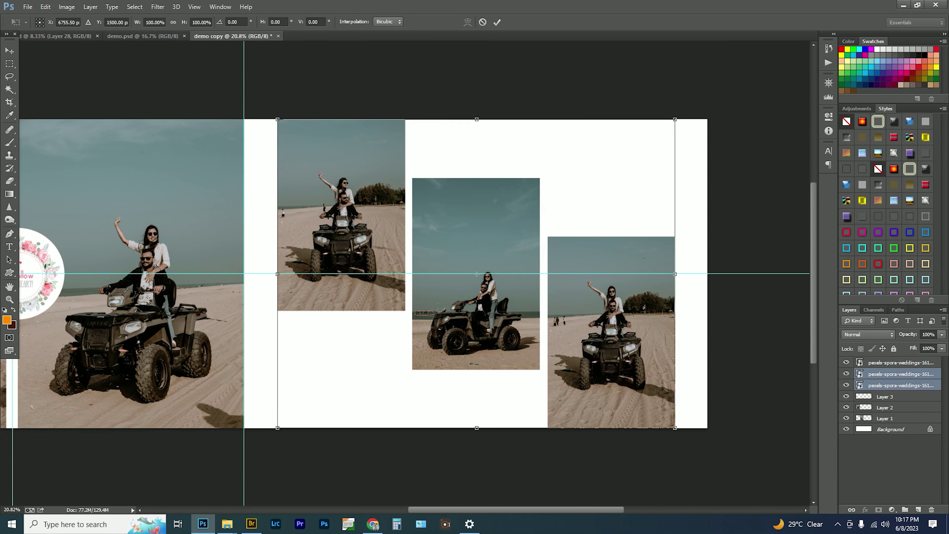
pyautogui.press('Return')
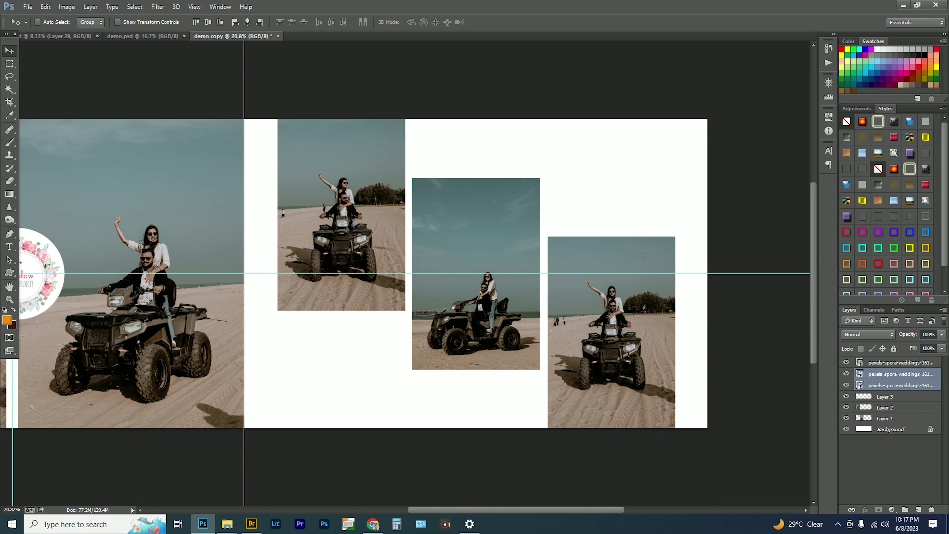
pyautogui.rightClick(341, 293)
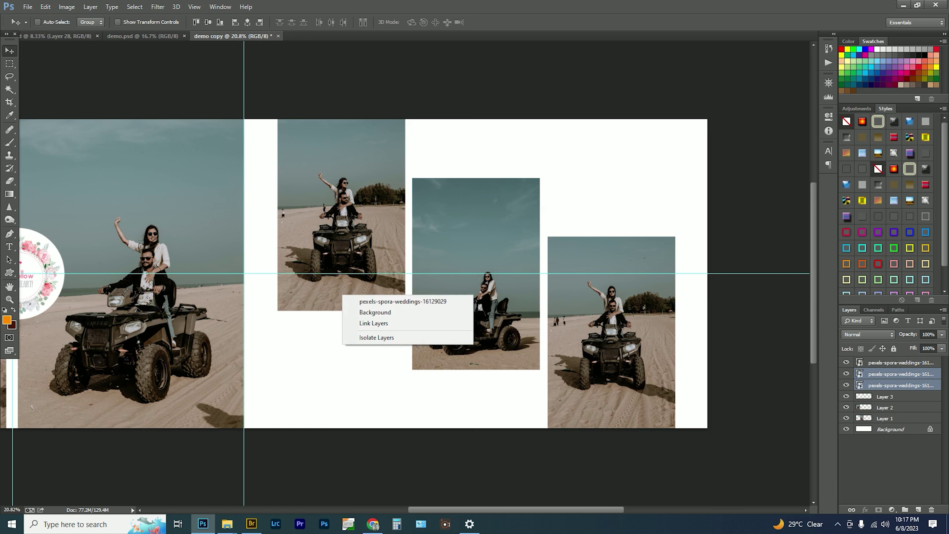
pyautogui.click(366, 300)
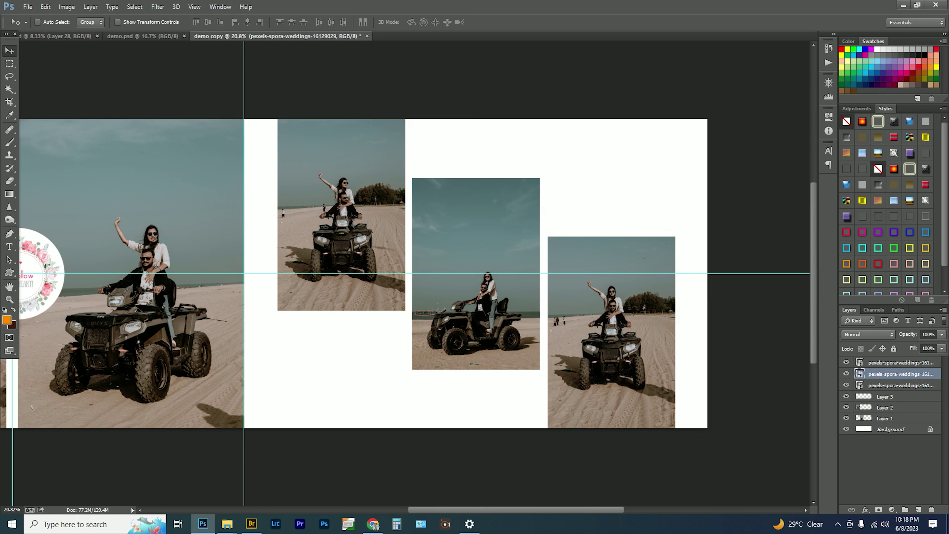
# - Stroke a 4 px outline on a new layer around a rectangle offset from the first photo
pyautogui.press('m')
pyautogui.moveTo(271, 118); pyautogui.dragTo(389, 317)
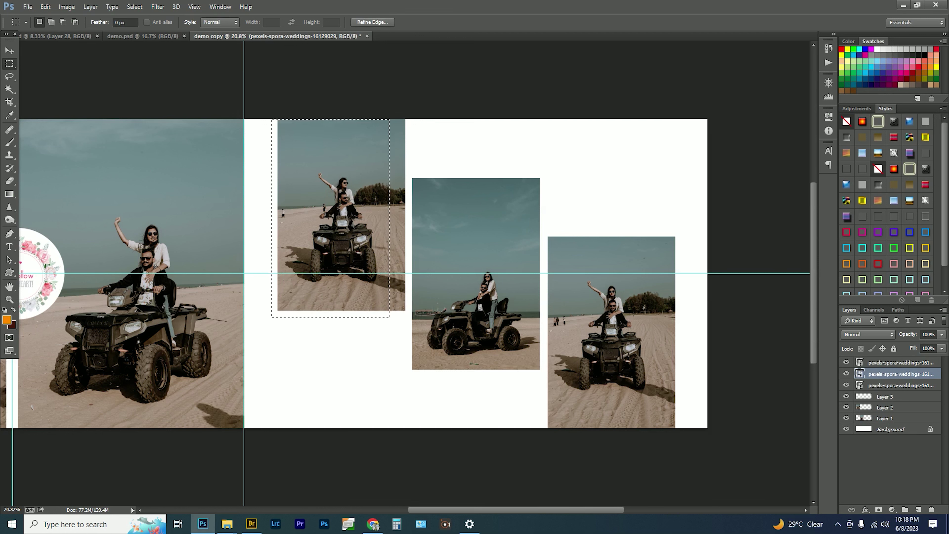
pyautogui.hotkey('ctrl', 'shift', 'n')
pyautogui.press('Return')
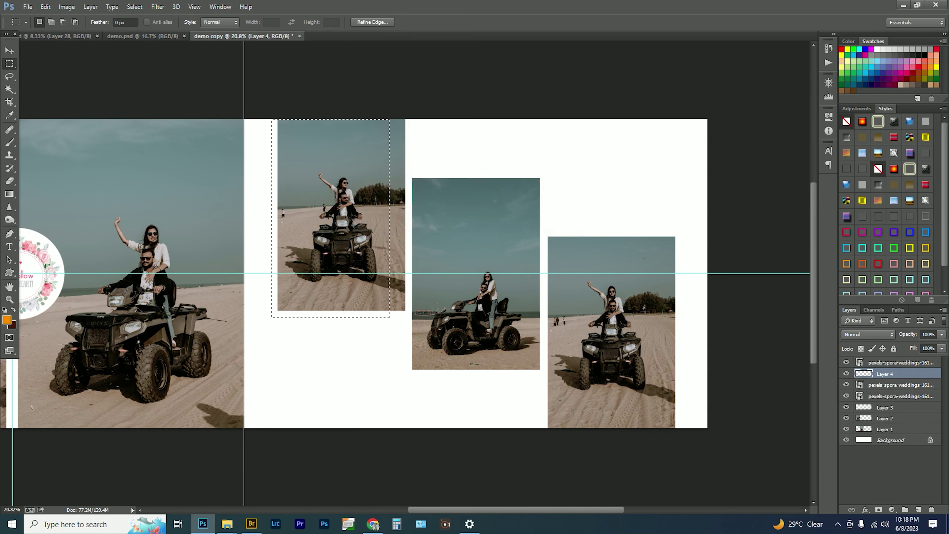
pyautogui.hotkey('alt', 'e')
pyautogui.press('s')
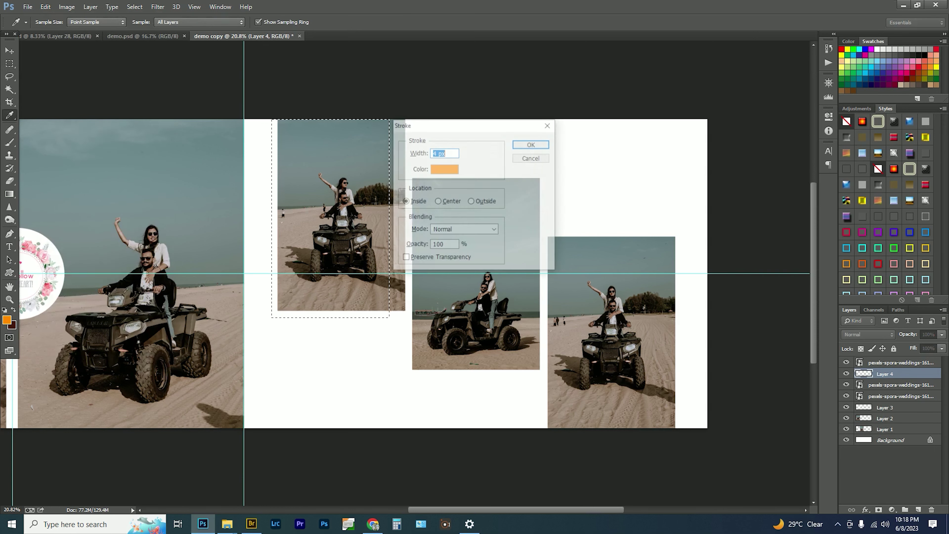
pyautogui.press('Return')
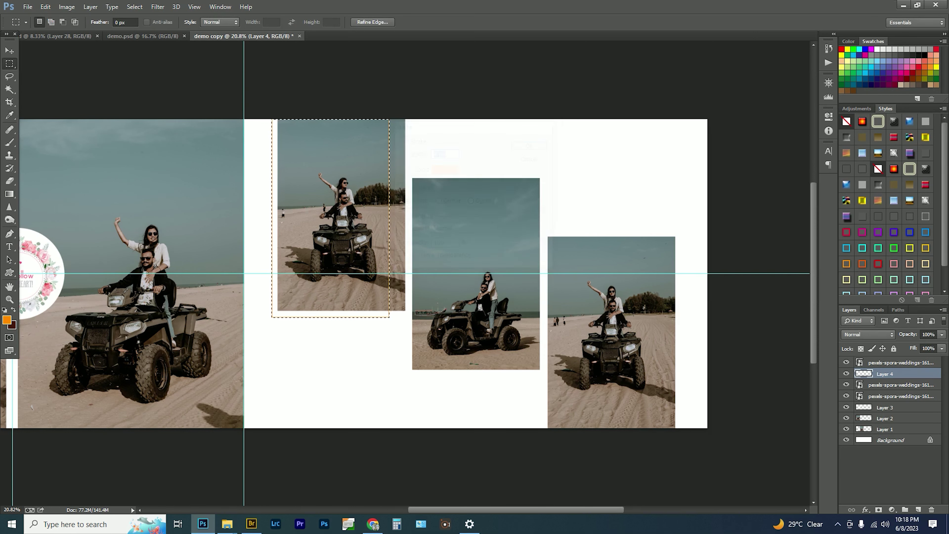
pyautogui.hotkey('ctrl', 'd')
# - Send the frame behind the photos, darken it with Color Overlay, and copy it behind the third photo
pyautogui.hotkey('ctrl', 'shift', '[')
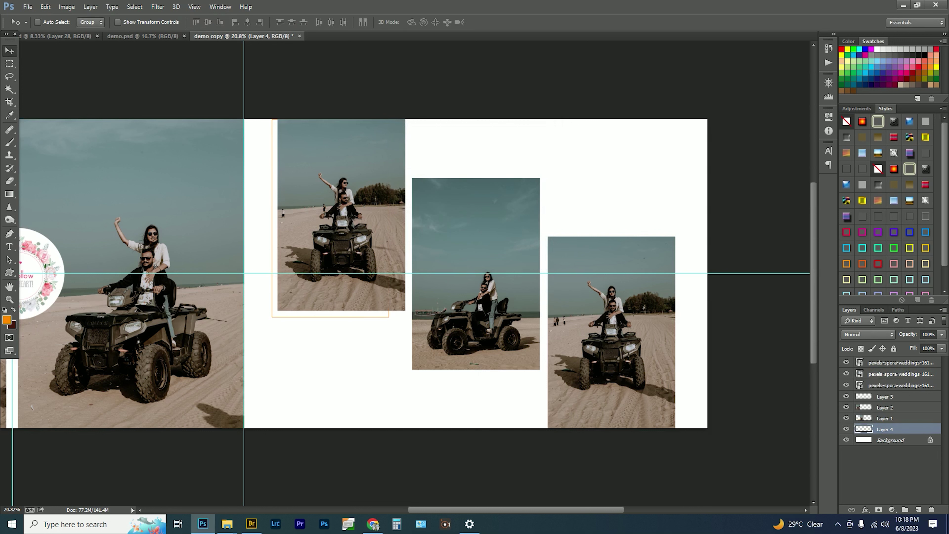
pyautogui.press('v')
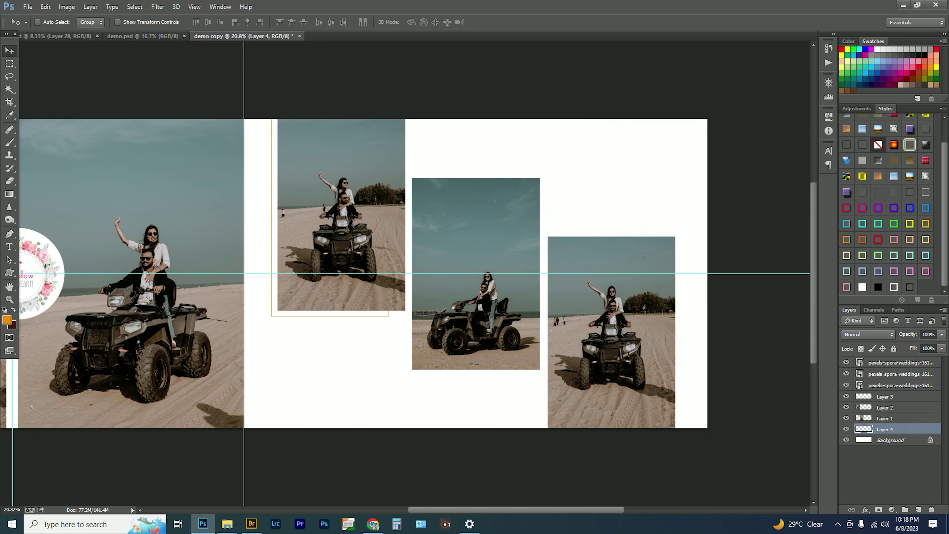
pyautogui.scroll(-1, 893, 204)
pyautogui.click(878, 287)
pyautogui.moveTo(385, 181); pyautogui.dragTo(679, 292)
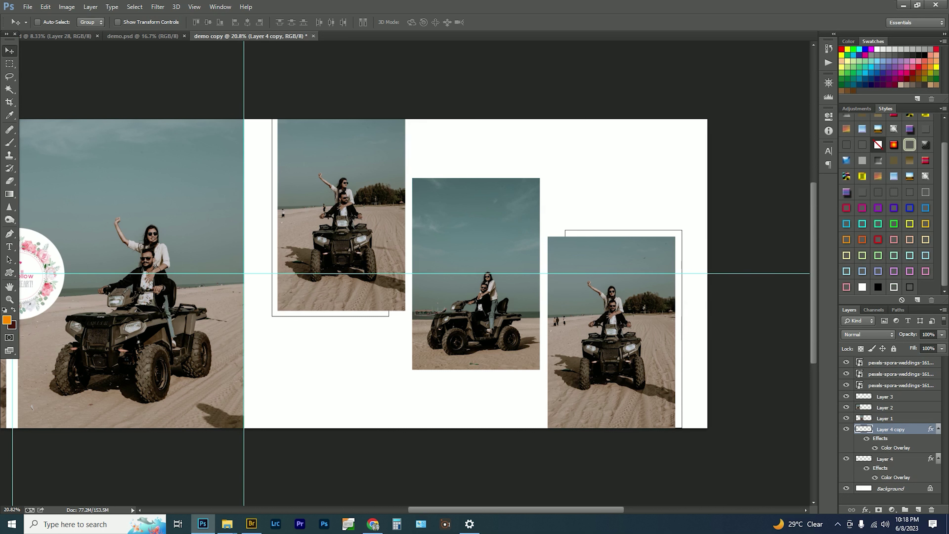
pyautogui.hotkey('shift', 'Left')
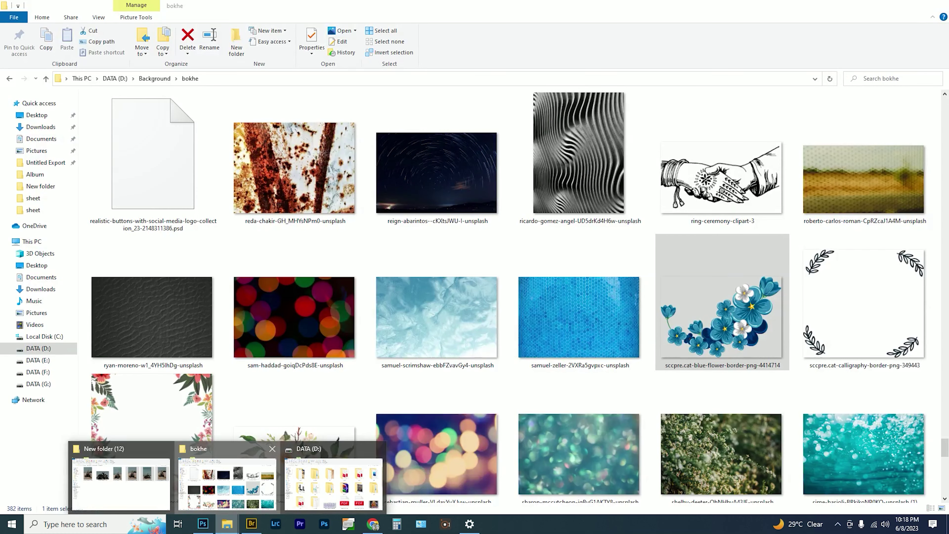
# - Find the blue flower border PNG in the bokhe folder and bring it into the spread as Layer 5
pyautogui.click(227, 484)
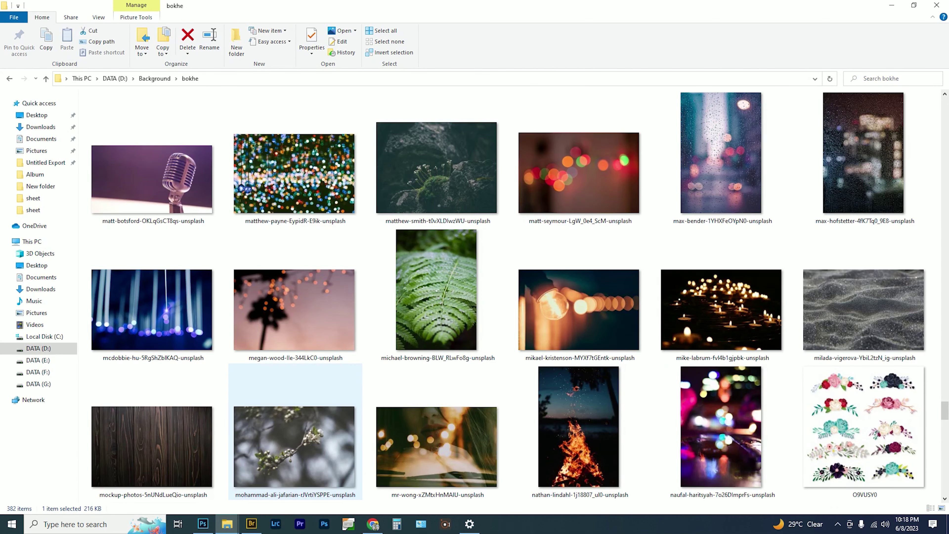
pyautogui.scroll(-5, 296, 434)
pyautogui.scroll(5, 295, 434)
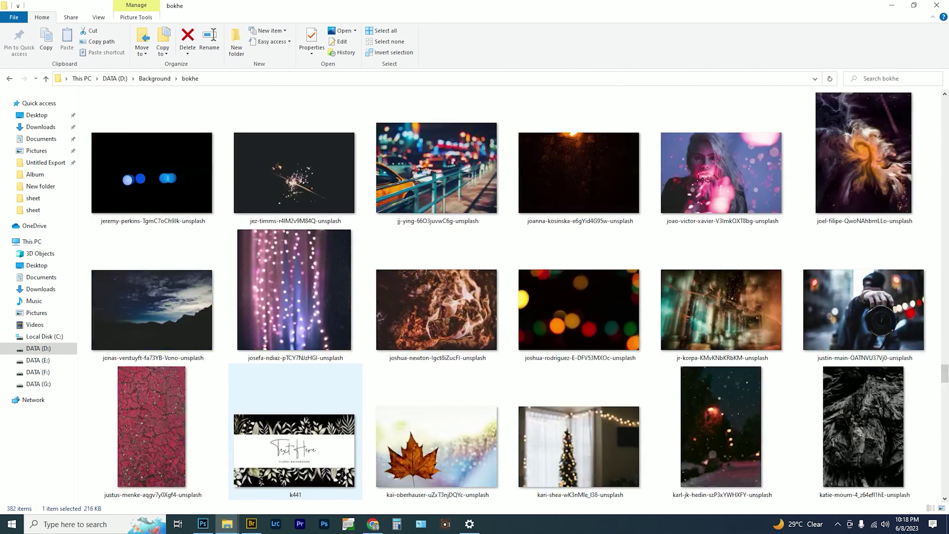
pyautogui.scroll(3, 295, 434)
pyautogui.scroll(3, 295, 434)
pyautogui.scroll(-7, 295, 434)
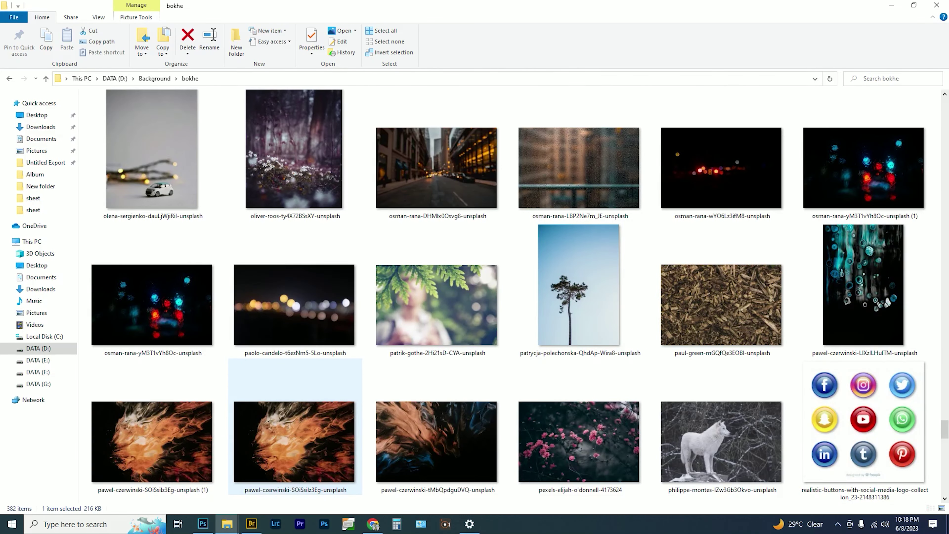
pyautogui.scroll(-3, 295, 433)
pyautogui.scroll(-3, 374, 430)
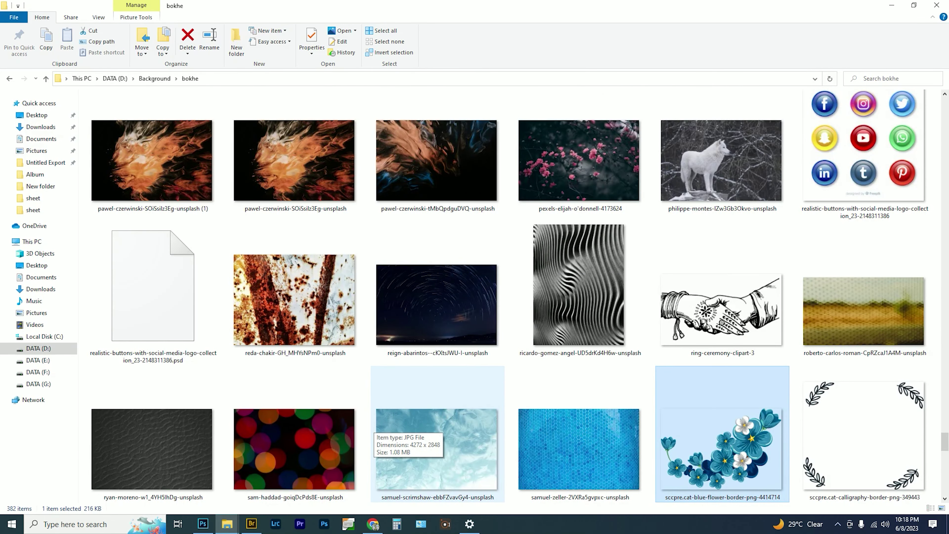
pyautogui.scroll(-5, 373, 430)
pyautogui.scroll(-5, 438, 434)
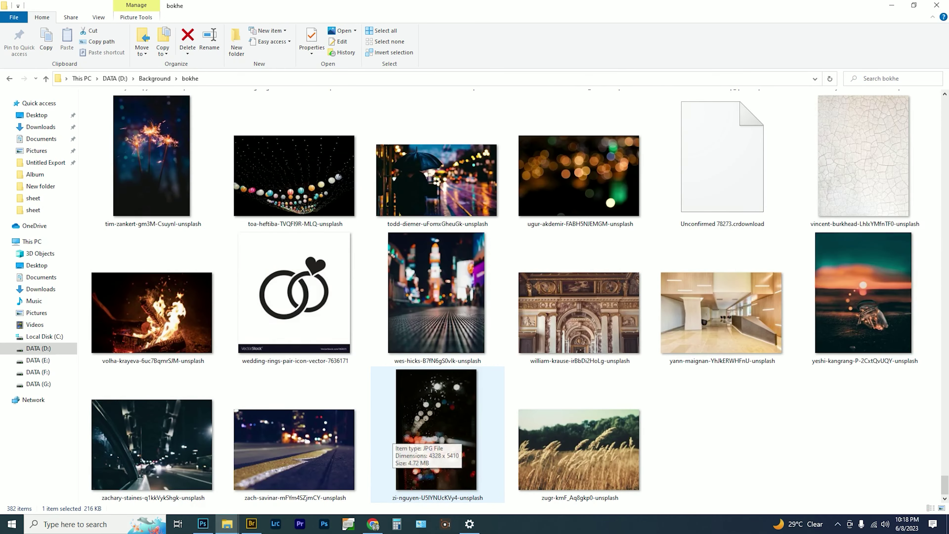
pyautogui.scroll(10, 437, 434)
pyautogui.scroll(2, 437, 434)
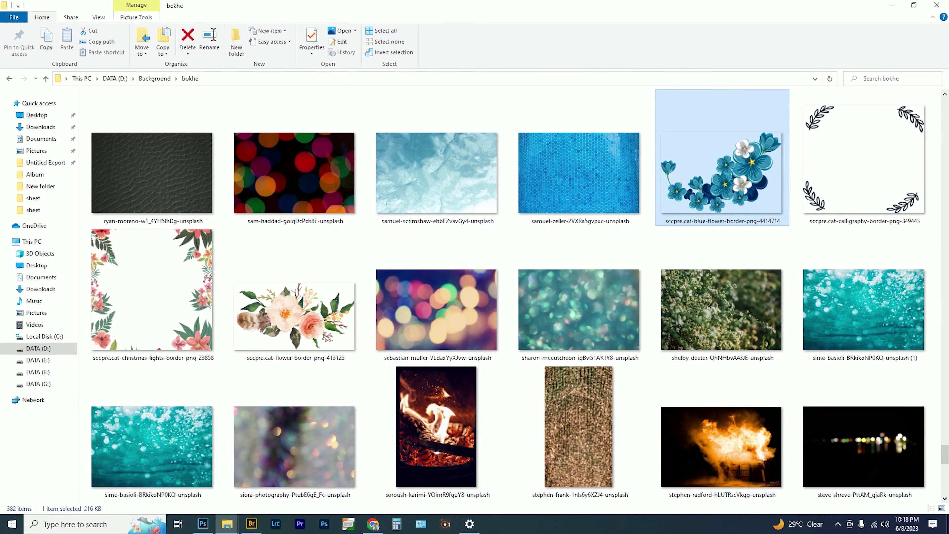
pyautogui.hotkey('alt', 'Tab')
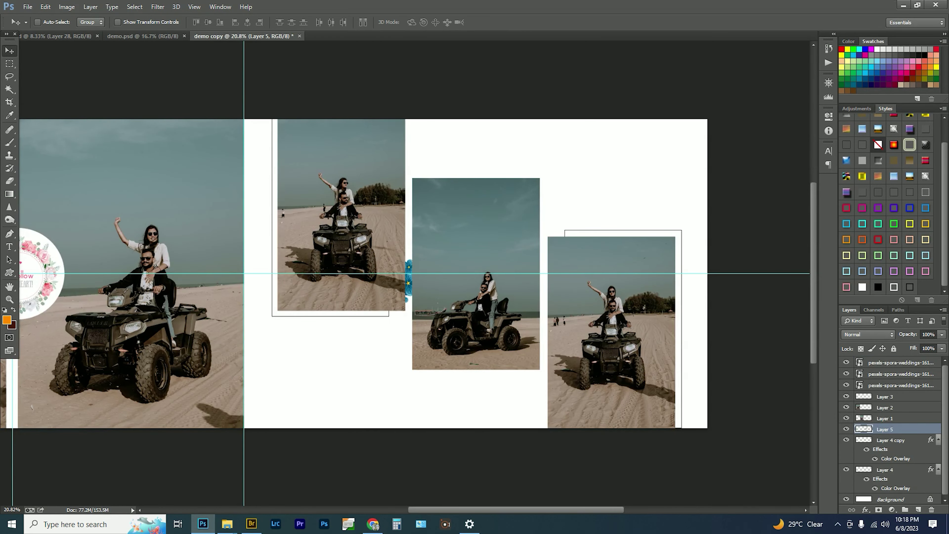
# - Enlarge and rotate the blue flower border so it curls along the right page's top-right corner
pyautogui.moveTo(409, 275); pyautogui.dragTo(625, 145)
pyautogui.hotkey('ctrl', 't')
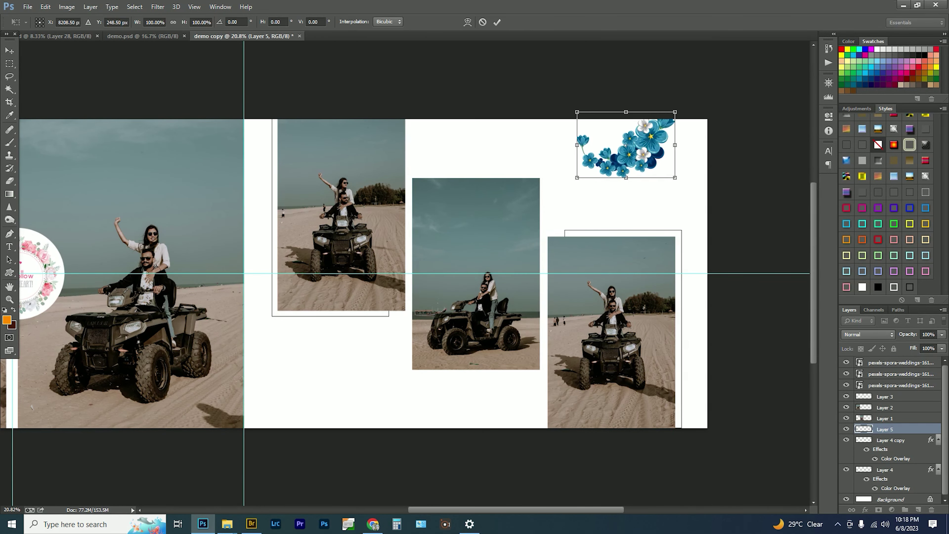
pyautogui.moveTo(674, 112)
pyautogui.mouseDown()
pyautogui.moveTo(756, 58)
pyautogui.moveTo(550, 41)
pyautogui.moveTo(540, 72)
pyautogui.mouseUp()
pyautogui.moveTo(540, 73); pyautogui.dragTo(547, 117)
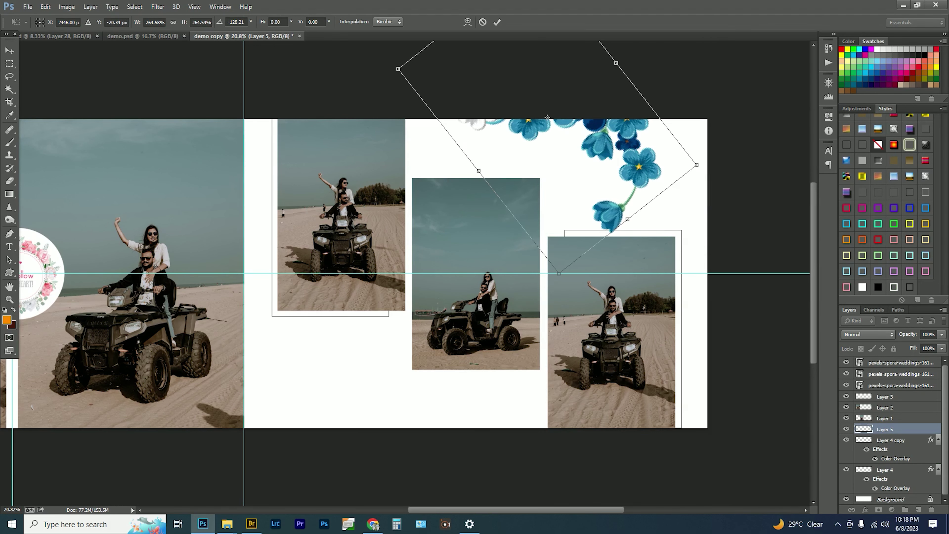
pyautogui.moveTo(704, 129); pyautogui.dragTo(664, 126)
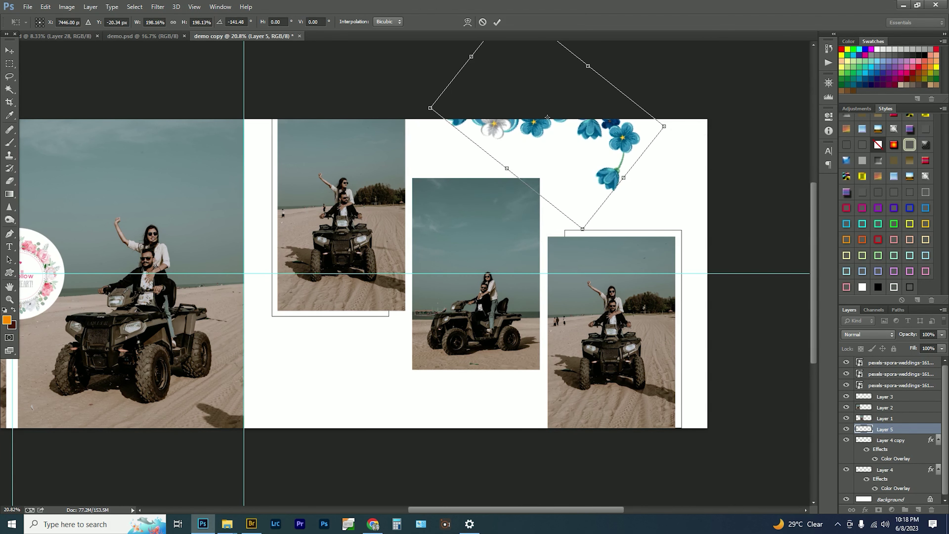
pyautogui.press('Return')
pyautogui.hotkey('ctrl', 'u')
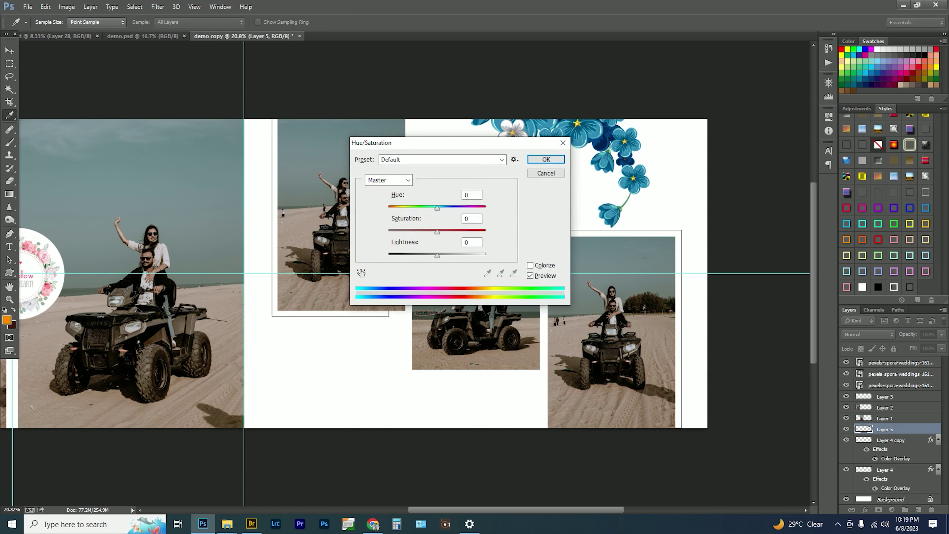
# - Desaturate the flower border to grey and set its layer opacity to 50%
pyautogui.moveTo(437, 232)
pyautogui.mouseDown()
pyautogui.moveTo(402, 231)
pyautogui.moveTo(434, 208)
pyautogui.moveTo(396, 231)
pyautogui.mouseUp()
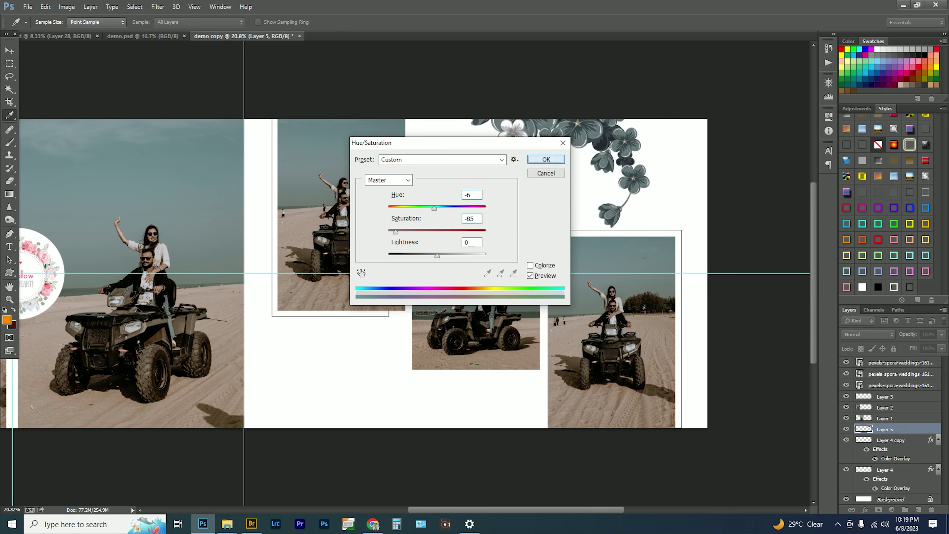
pyautogui.click(546, 159)
pyautogui.press('v')
pyautogui.press('5')
# - Duplicate the grey flower border and rotate the copy along the right page's bottom-left edge
pyautogui.hotkey('ctrl', 'j')
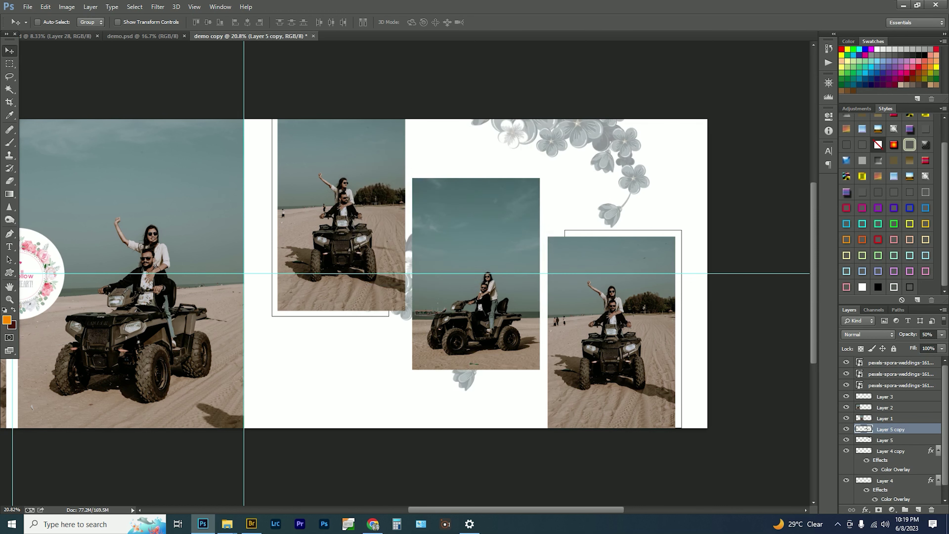
pyautogui.hotkey('ctrl', 't')
pyautogui.moveTo(561, 168); pyautogui.dragTo(373, 411)
pyautogui.moveTo(504, 337); pyautogui.dragTo(523, 367)
pyautogui.moveTo(364, 450); pyautogui.dragTo(250, 470)
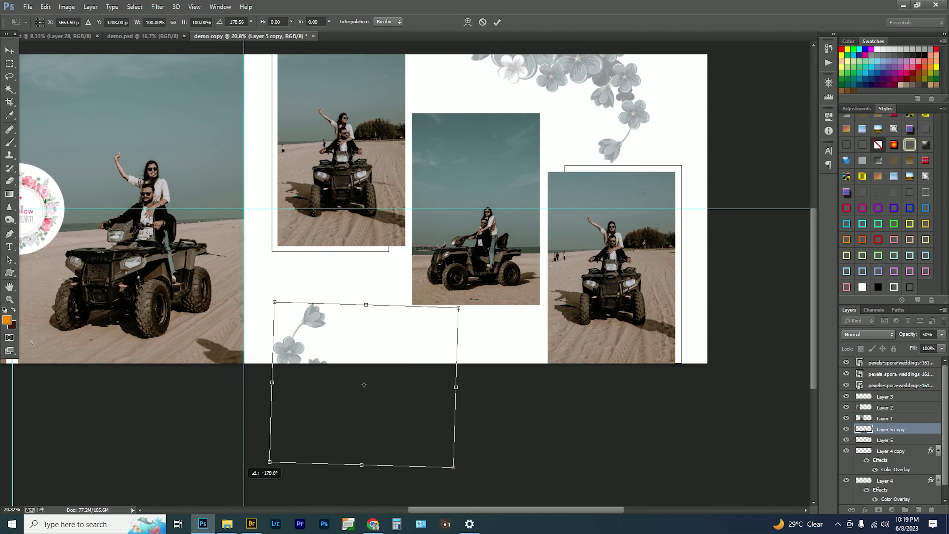
pyautogui.moveTo(363, 385); pyautogui.dragTo(389, 348)
pyautogui.moveTo(485, 438); pyautogui.dragTo(511, 397)
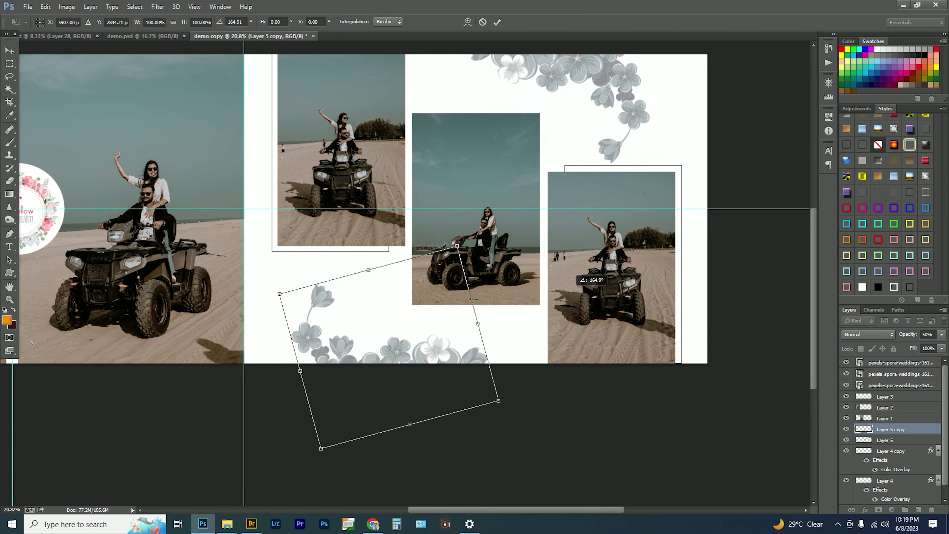
pyautogui.moveTo(389, 346); pyautogui.dragTo(389, 341)
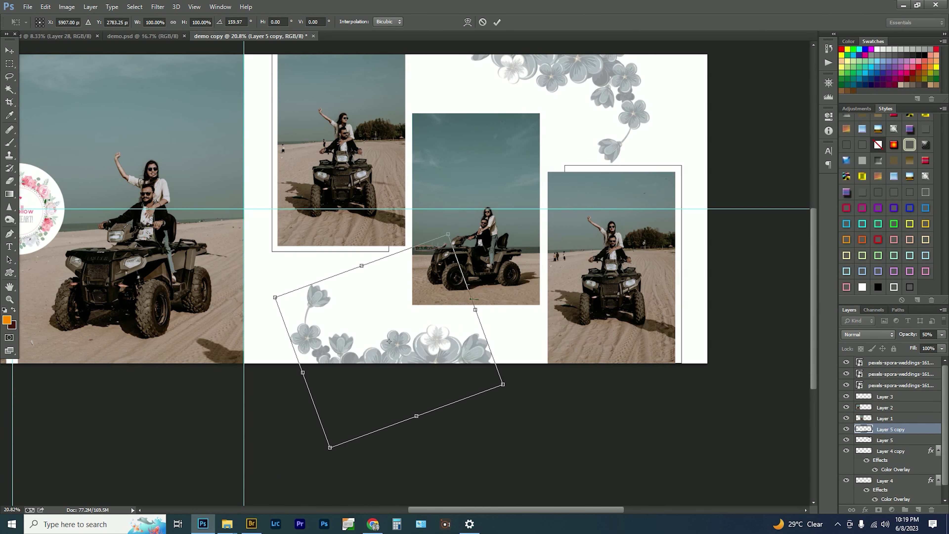
pyautogui.press('Return')
pyautogui.press('Tab')
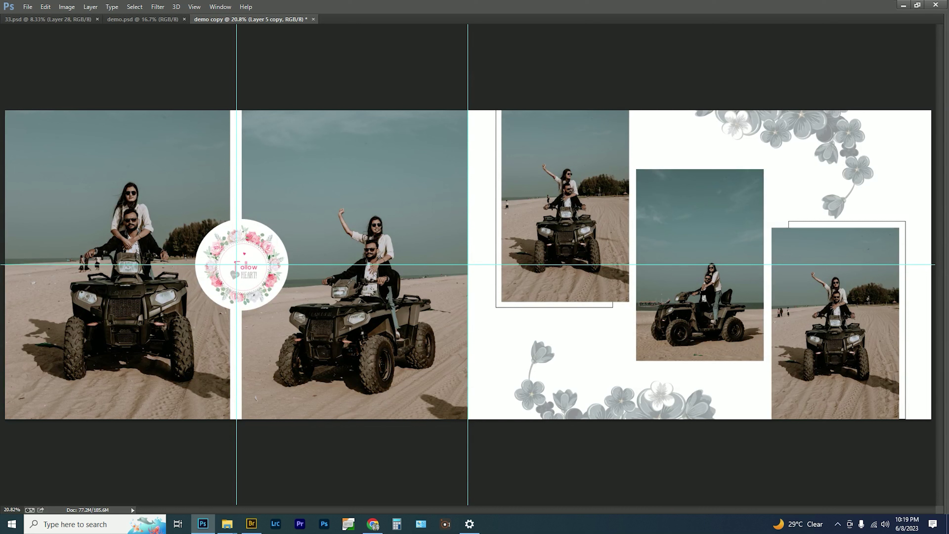